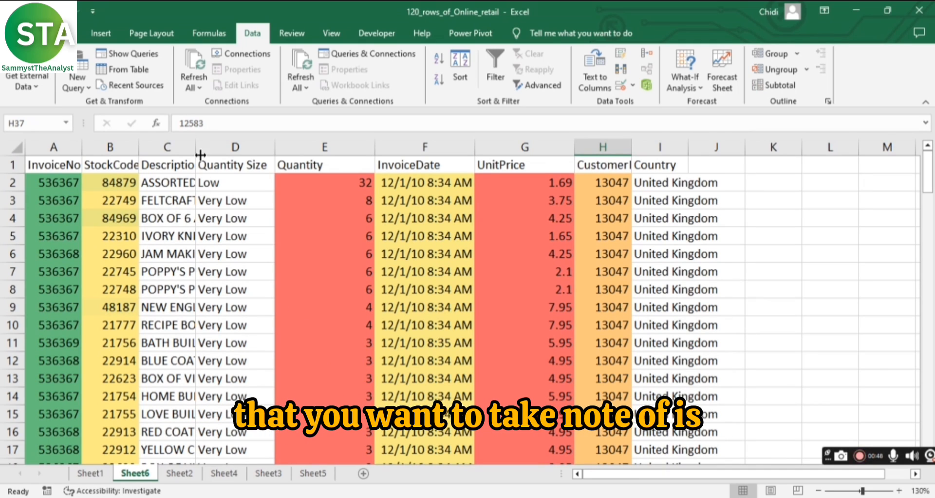
# Widen the Description column and inspect the text cells in row 6 of Description and Quantity Size
pyautogui.moveTo(196, 141); pyautogui.dragTo(242, 147)
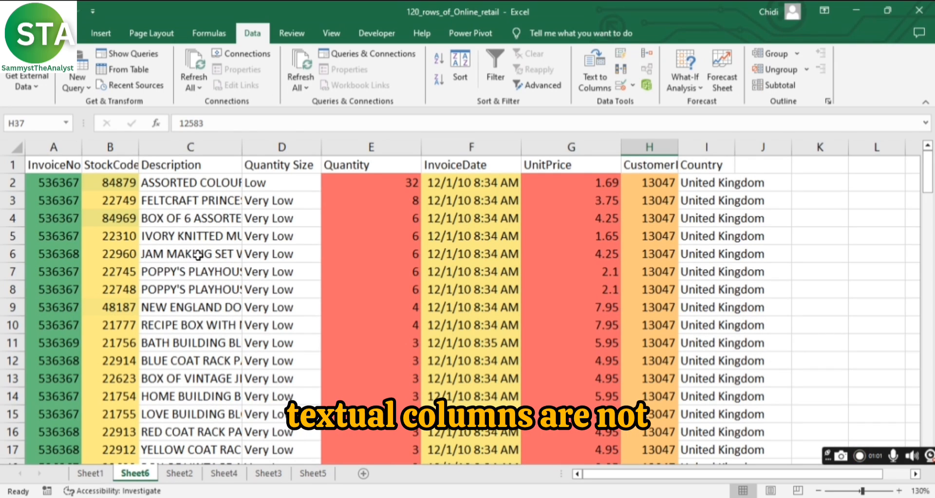
pyautogui.click(197, 254)
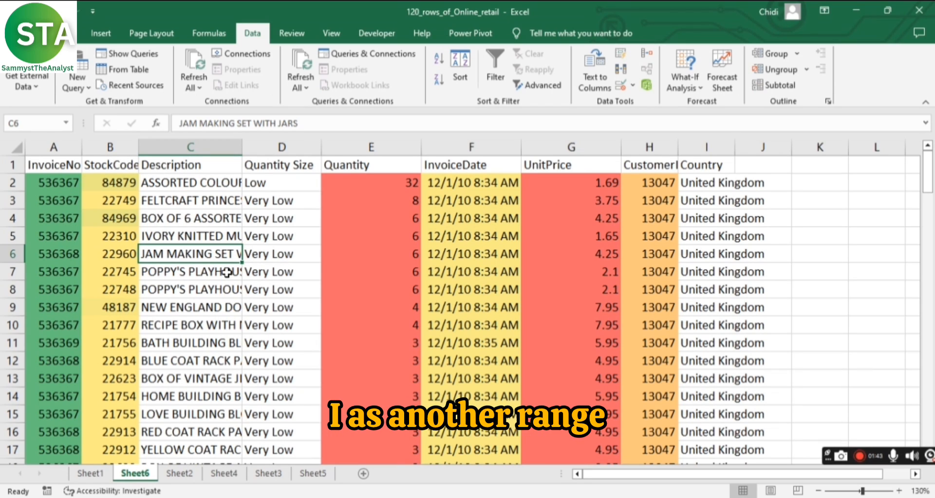
pyautogui.click(286, 259)
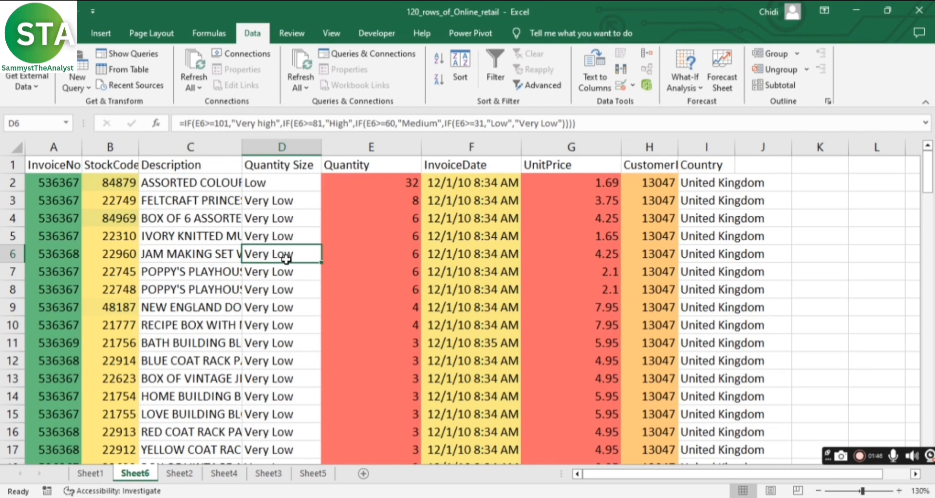
pyautogui.click(204, 252)
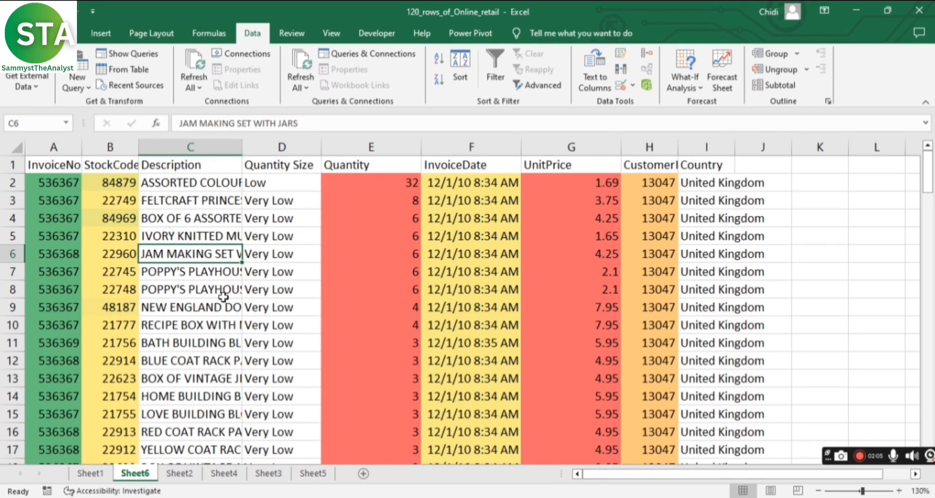
# Undo the widening of the Description column and the last sort of the data
pyautogui.hotkey('ctrl', 'z')
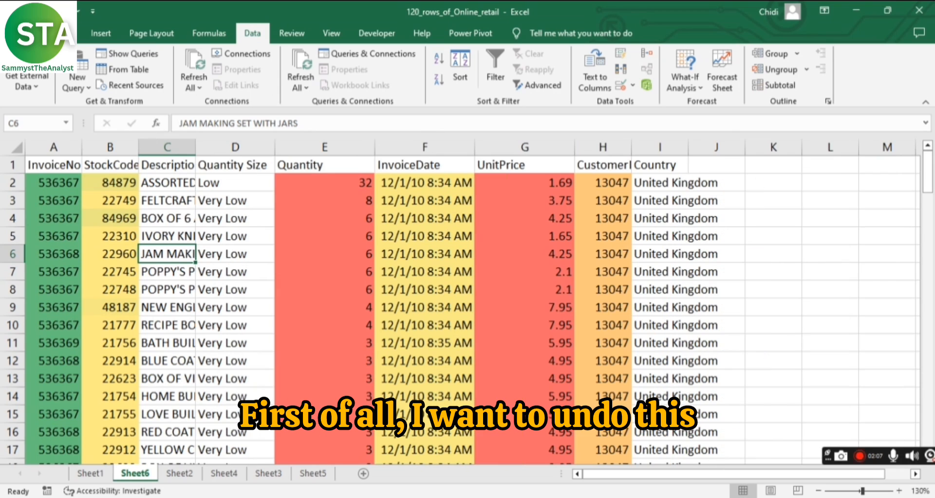
pyautogui.hotkey('ctrl', 'z')
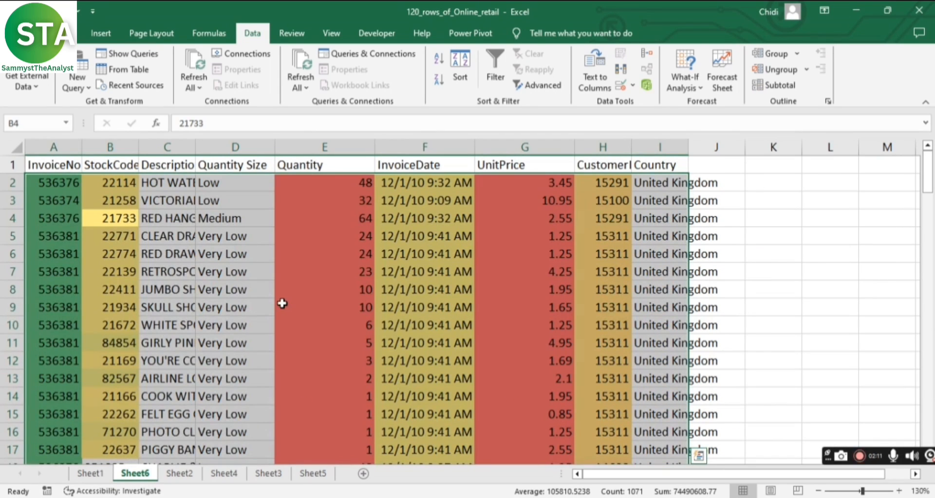
# Set up a custom sort of the data by CustomerID on cell color, with the light orange shade on top
pyautogui.click(95, 279)
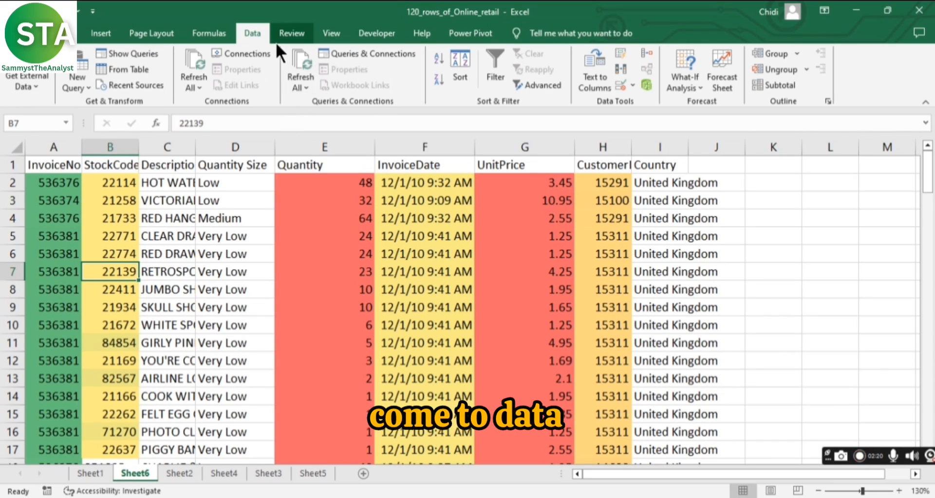
pyautogui.click(462, 73)
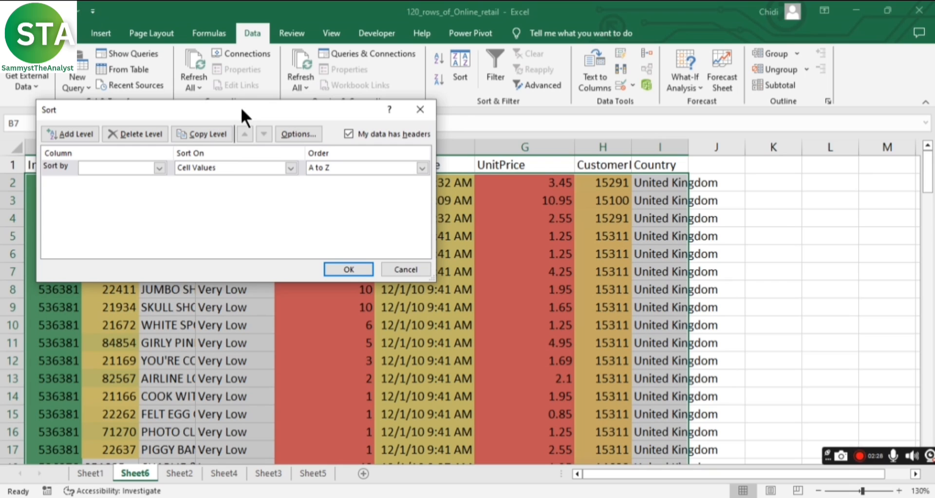
pyautogui.moveTo(240, 107); pyautogui.dragTo(441, 179)
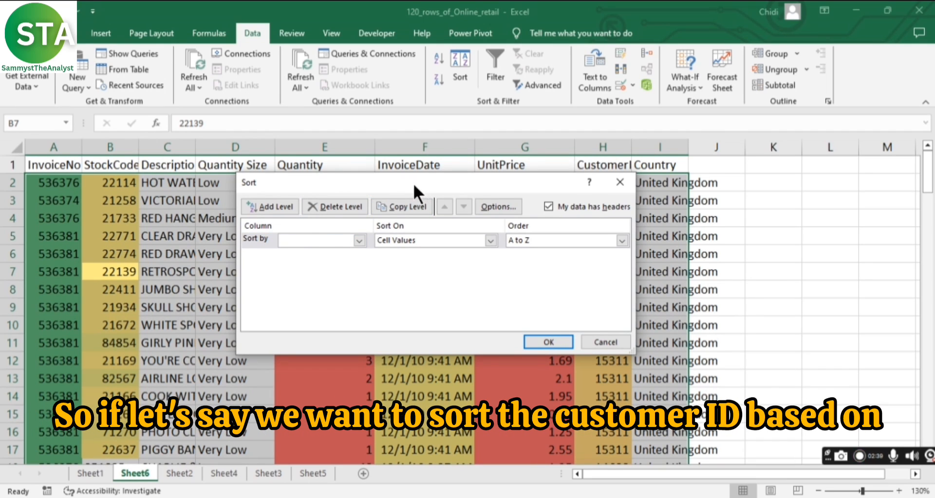
pyautogui.moveTo(426, 182); pyautogui.dragTo(441, 221)
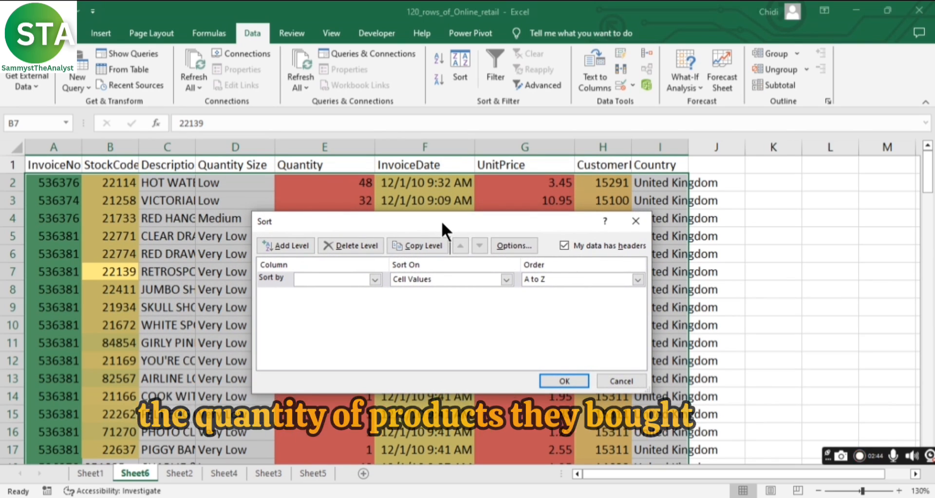
pyautogui.click(374, 279)
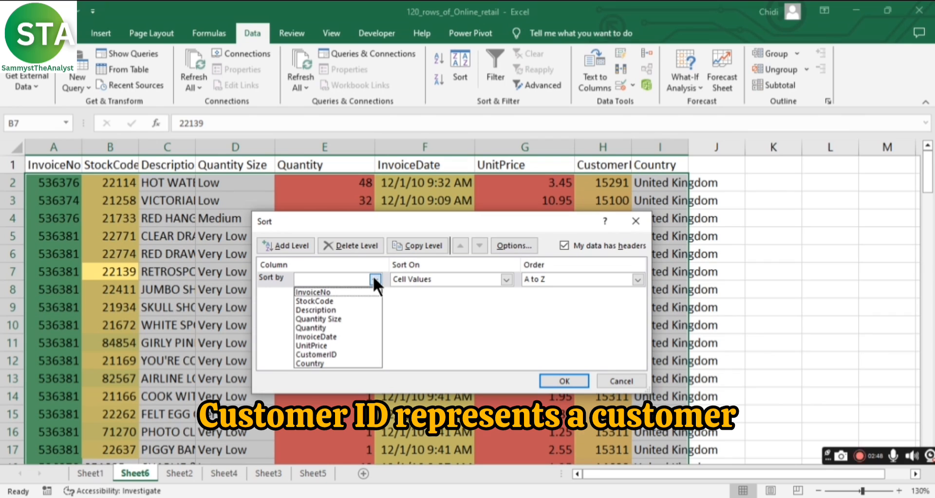
pyautogui.click(342, 354)
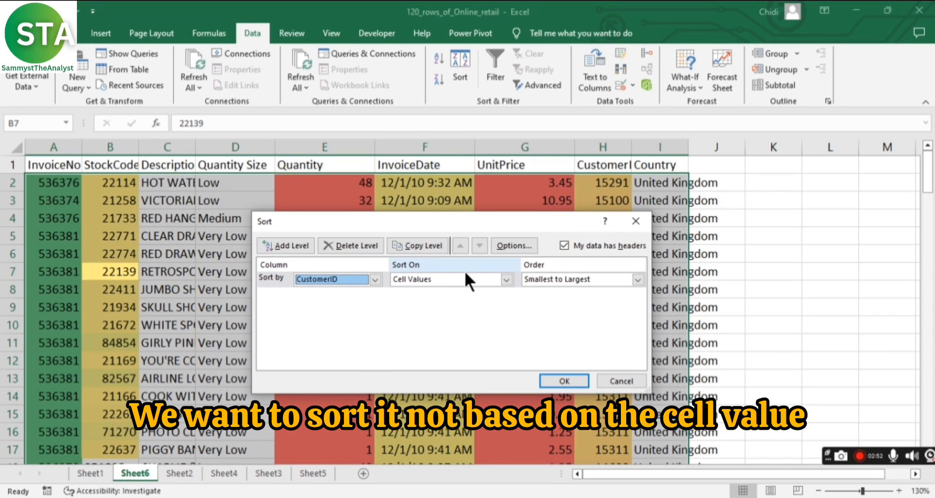
pyautogui.click(507, 279)
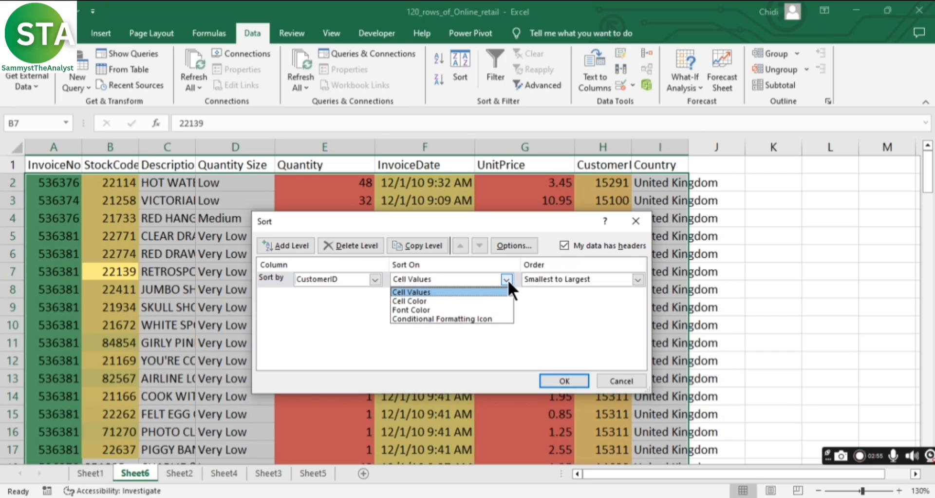
pyautogui.click(438, 301)
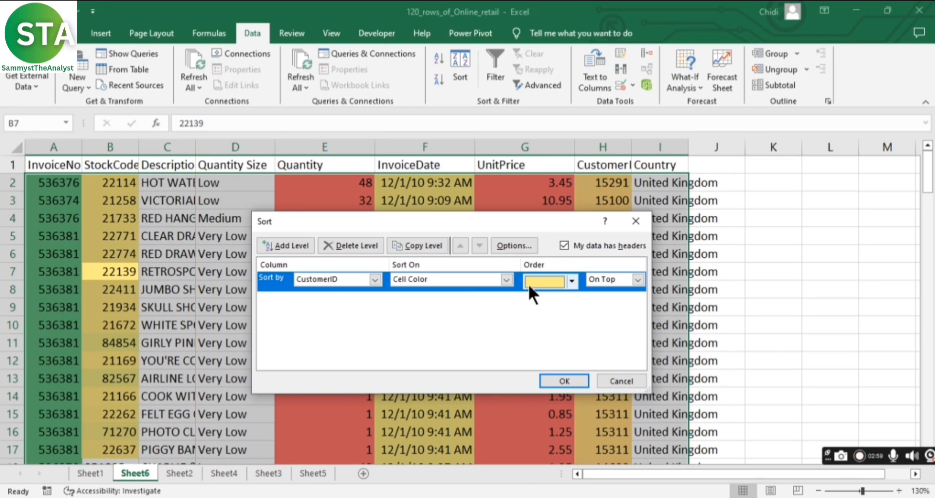
pyautogui.click(572, 279)
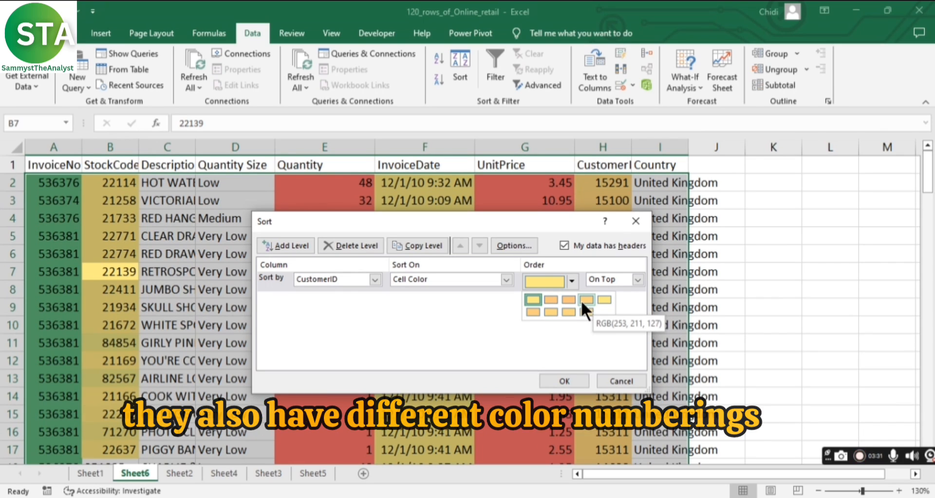
pyautogui.click(551, 312)
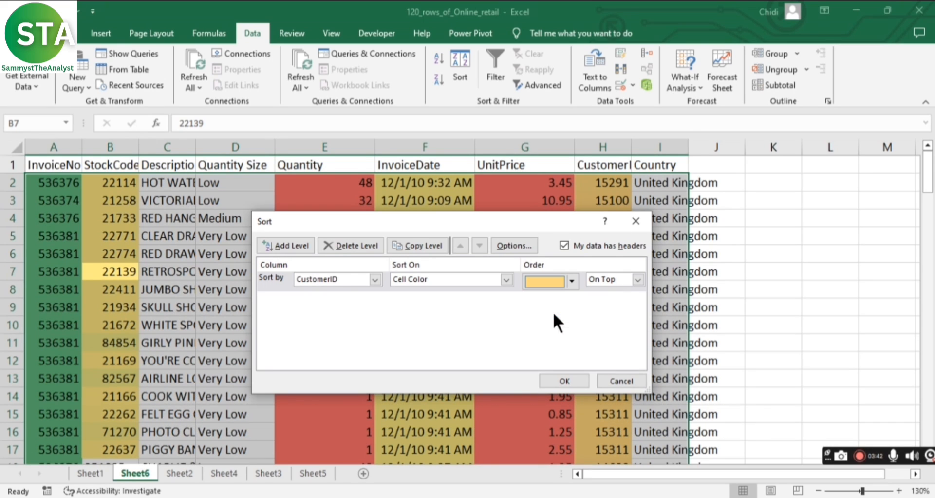
# Add a second sort level for Quantity on cell color, with the red shade RGB(248, 105, 107) on top
pyautogui.click(290, 243)
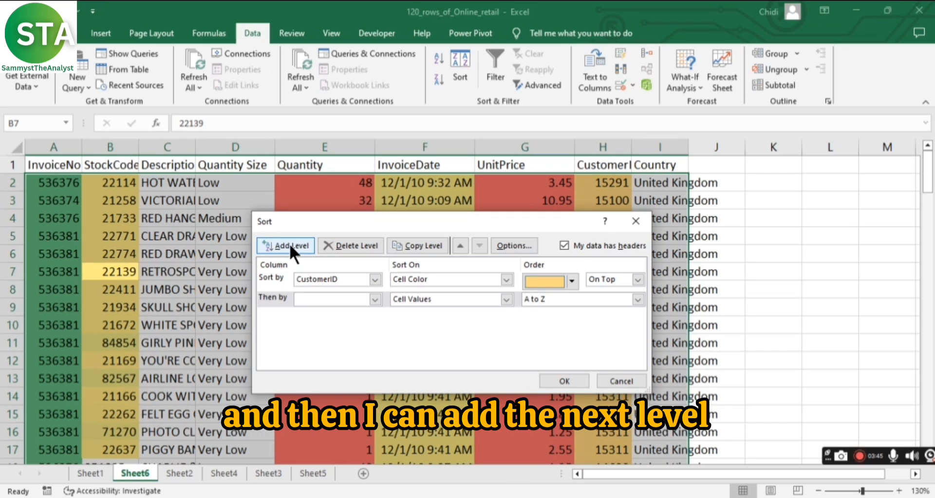
pyautogui.click(353, 300)
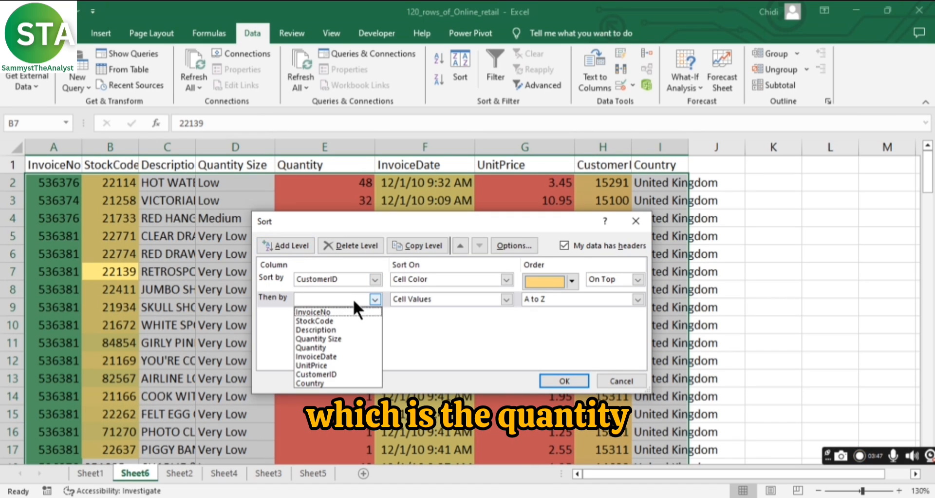
pyautogui.click(338, 347)
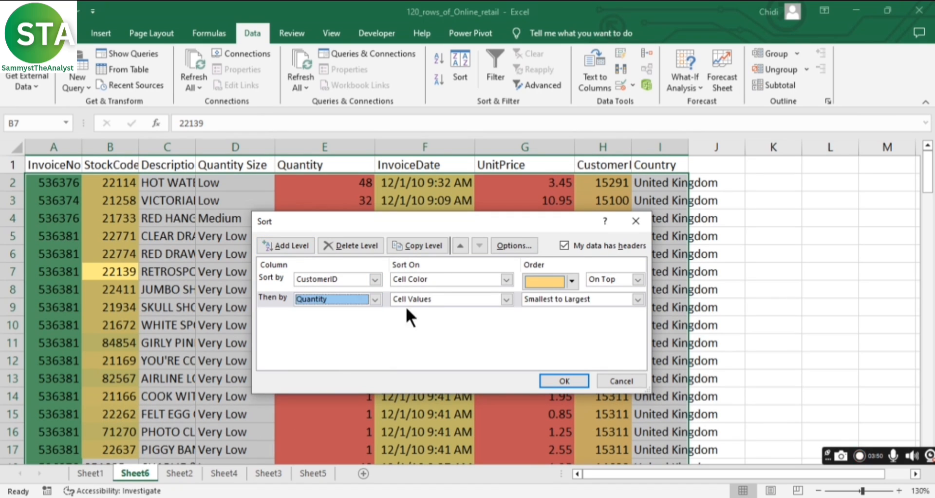
pyautogui.click(507, 296)
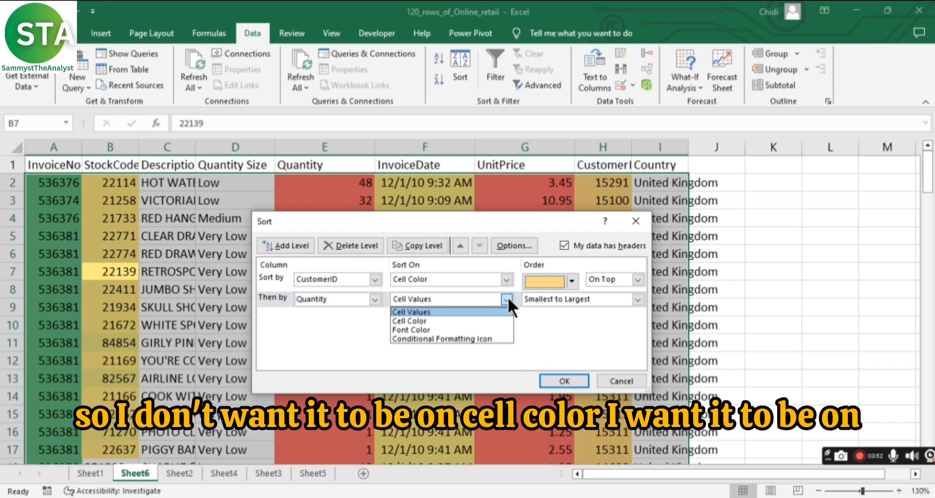
pyautogui.click(469, 320)
pyautogui.click(569, 299)
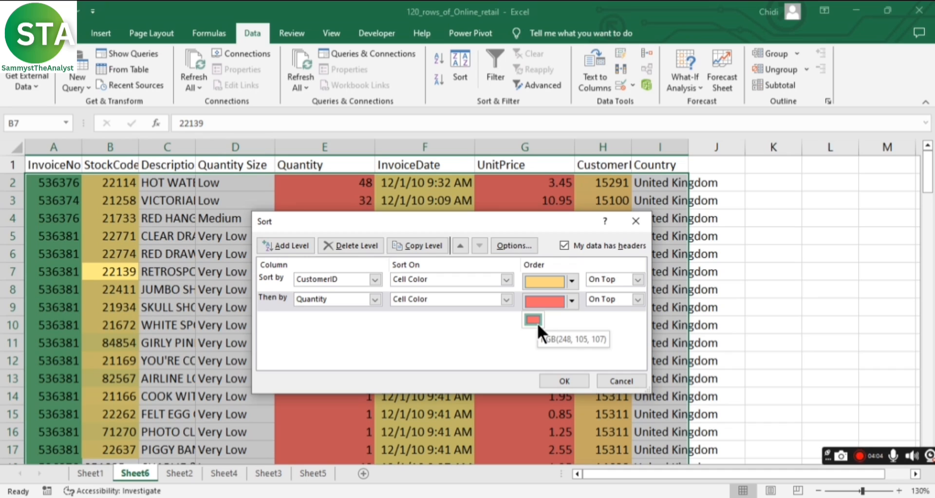
pyautogui.click(537, 322)
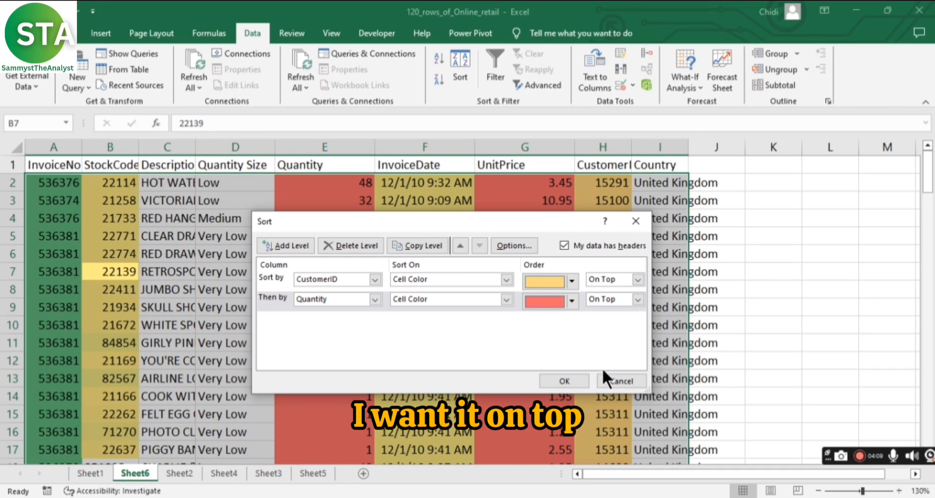
# Turn the data-has-headers option off and back on, and apply the two-level color sort
pyautogui.click(564, 244)
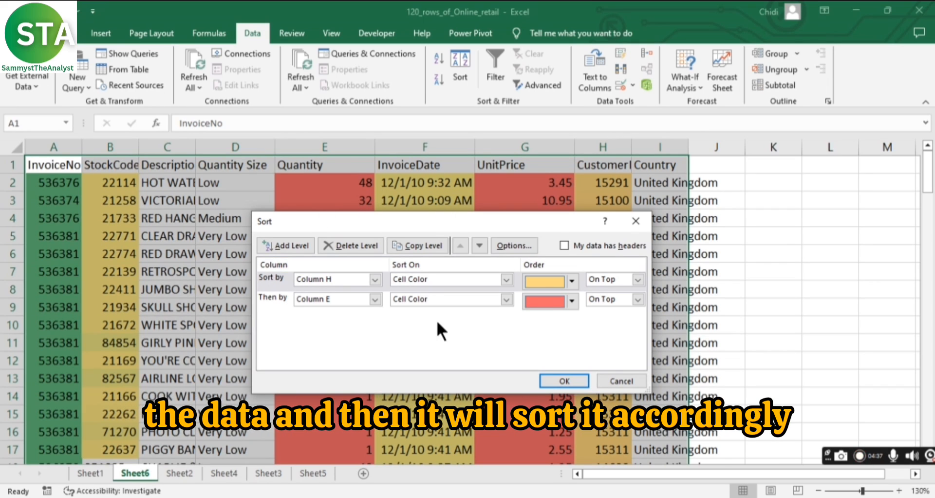
pyautogui.click(563, 243)
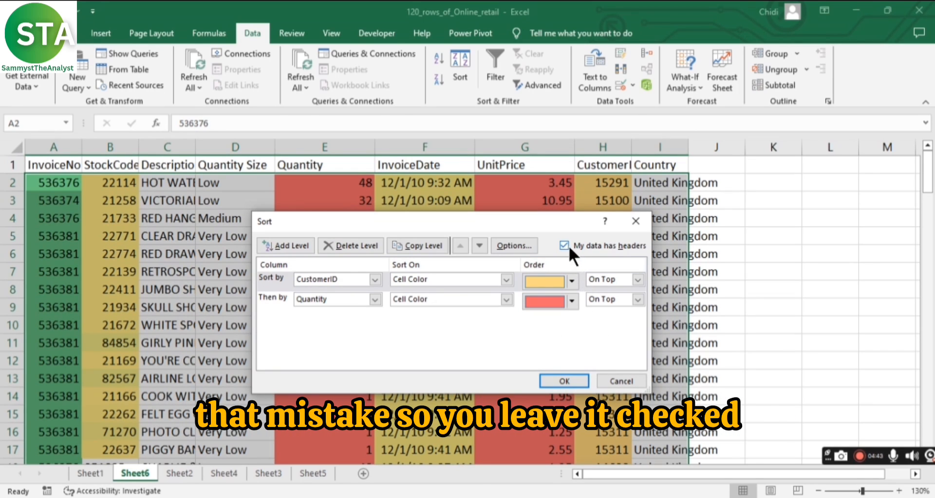
pyautogui.click(578, 379)
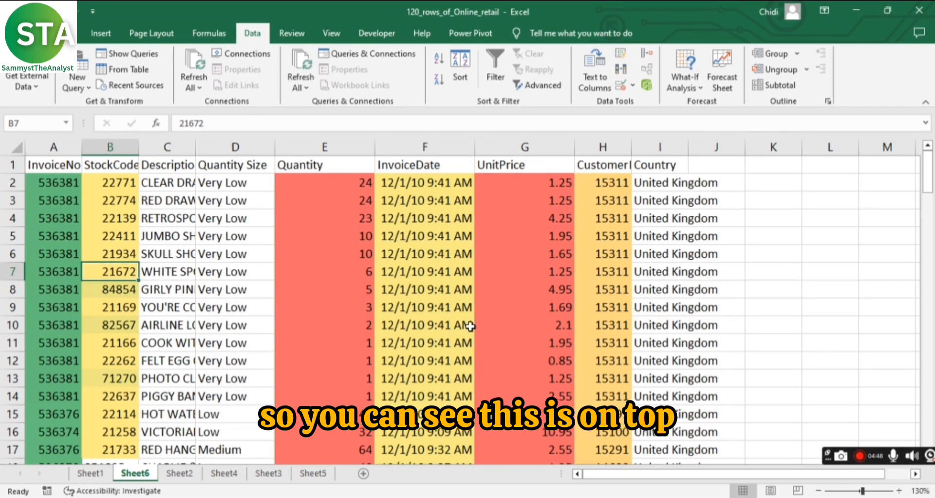
# Examine the sorted CustomerID cells in rows 9 to 14 and the Quantity value in row 14
pyautogui.click(614, 305)
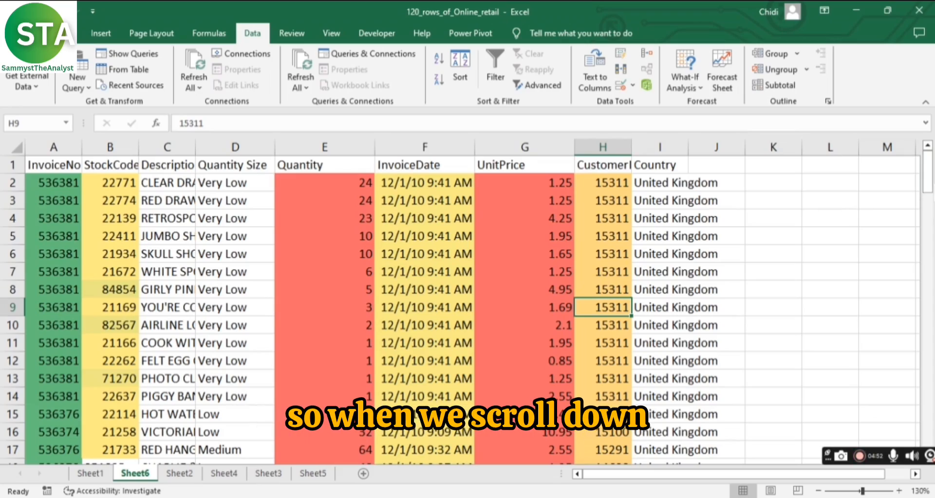
pyautogui.moveTo(931, 180); pyautogui.dragTo(931, 193)
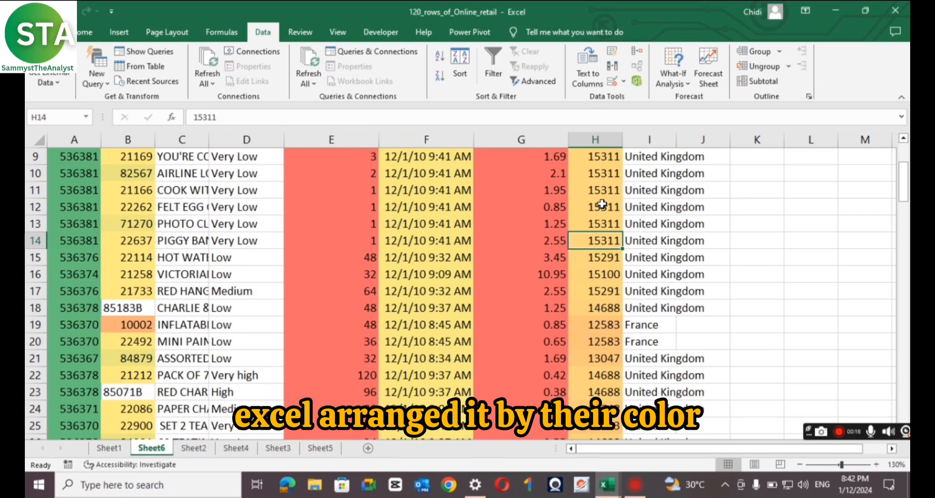
pyautogui.click(603, 180)
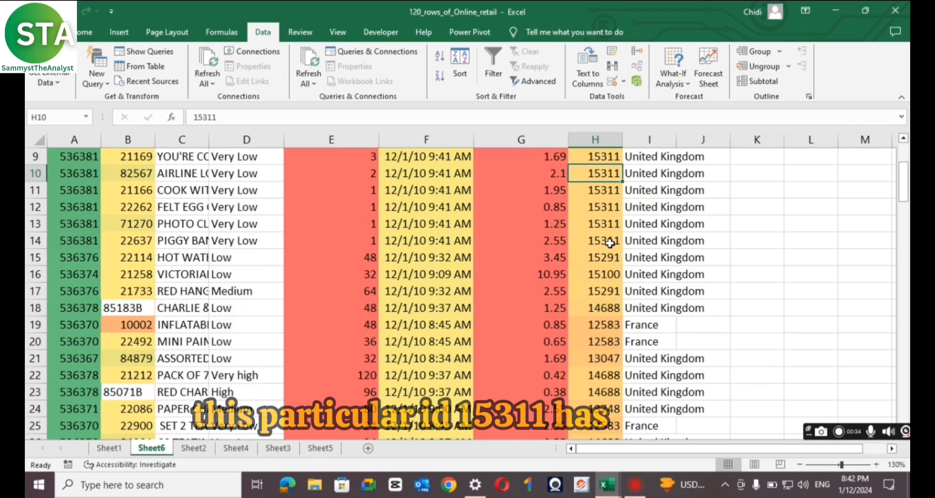
pyautogui.click(613, 226)
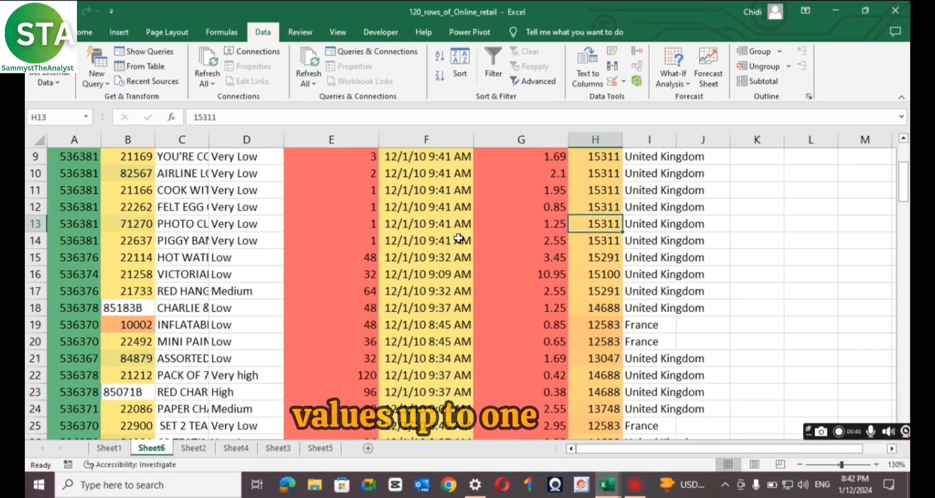
pyautogui.click(371, 243)
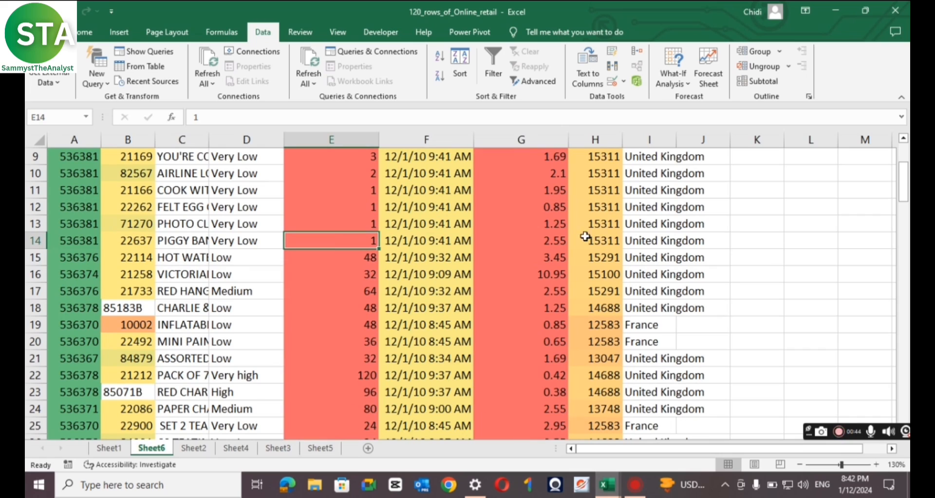
# Compare the CustomerID and Quantity cells in rows 15 to 17, and return to the start of the data
pyautogui.click(614, 259)
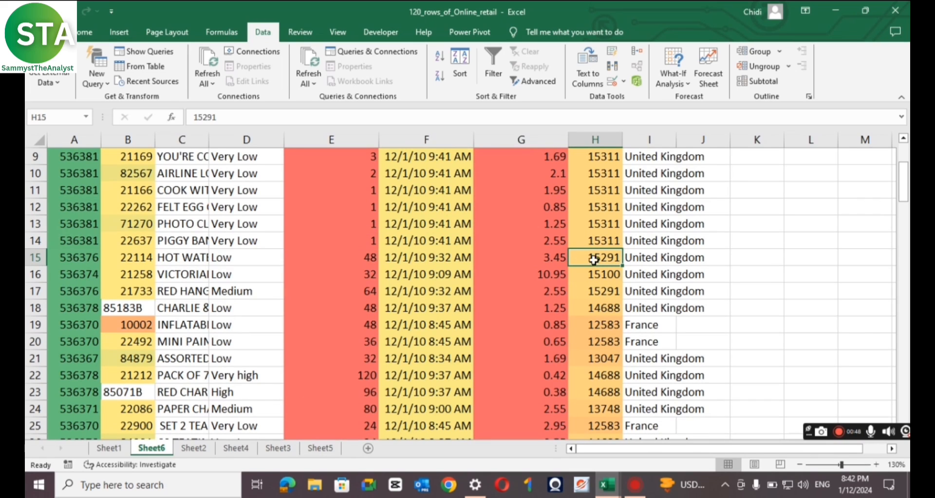
pyautogui.click(362, 256)
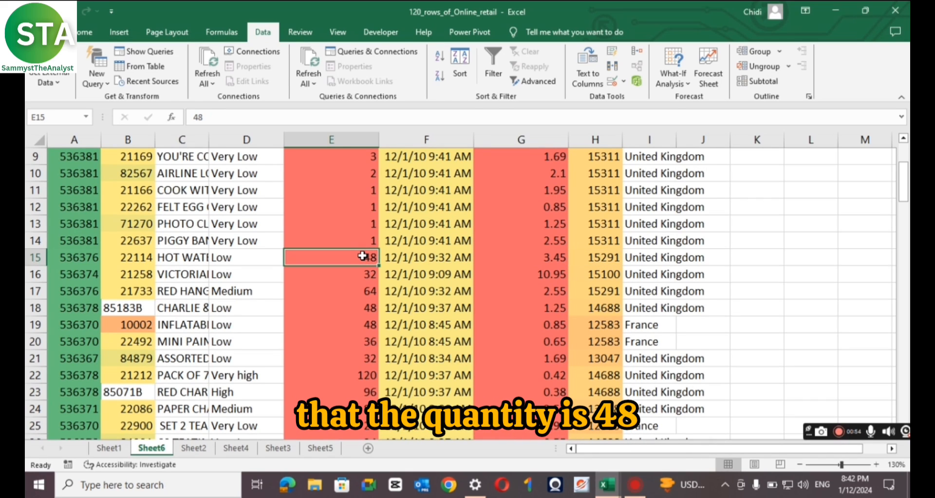
pyautogui.click(599, 276)
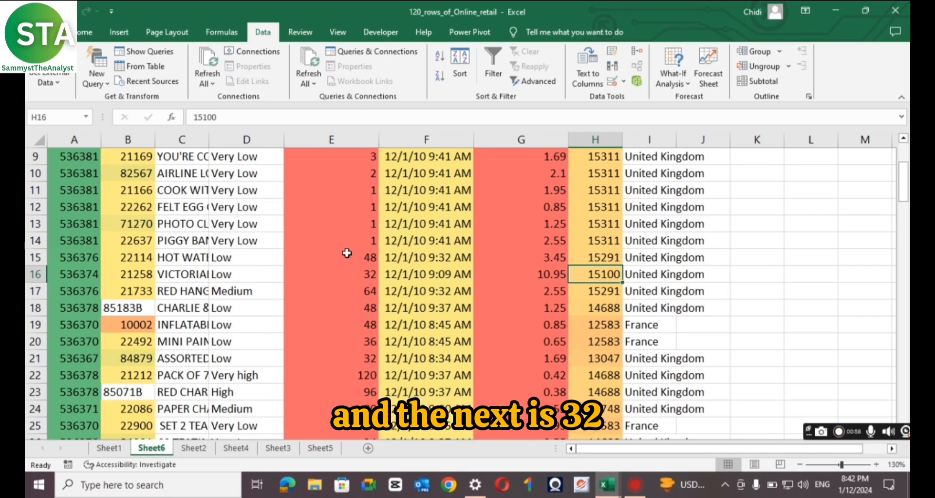
pyautogui.click(371, 281)
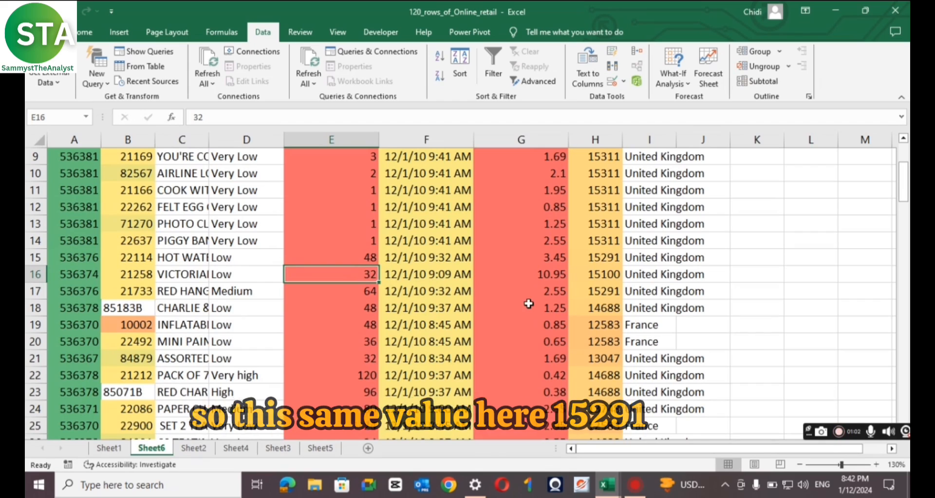
pyautogui.click(617, 292)
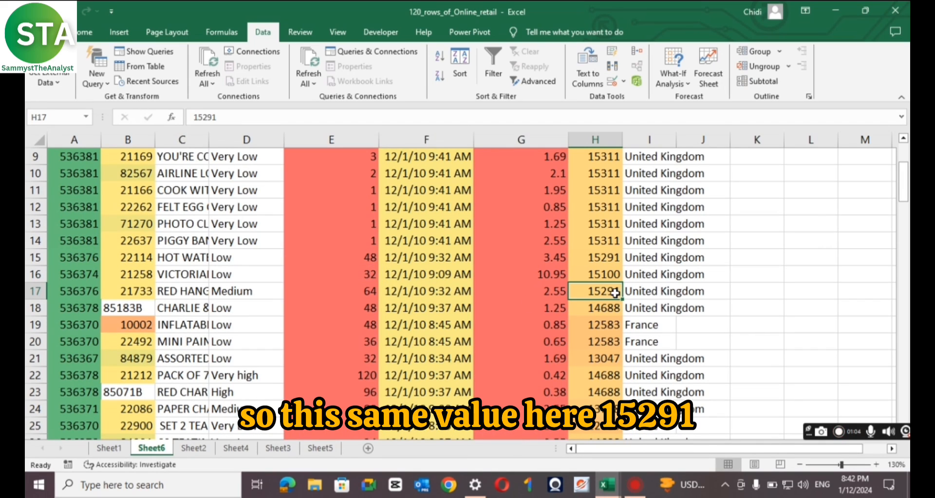
pyautogui.click(607, 258)
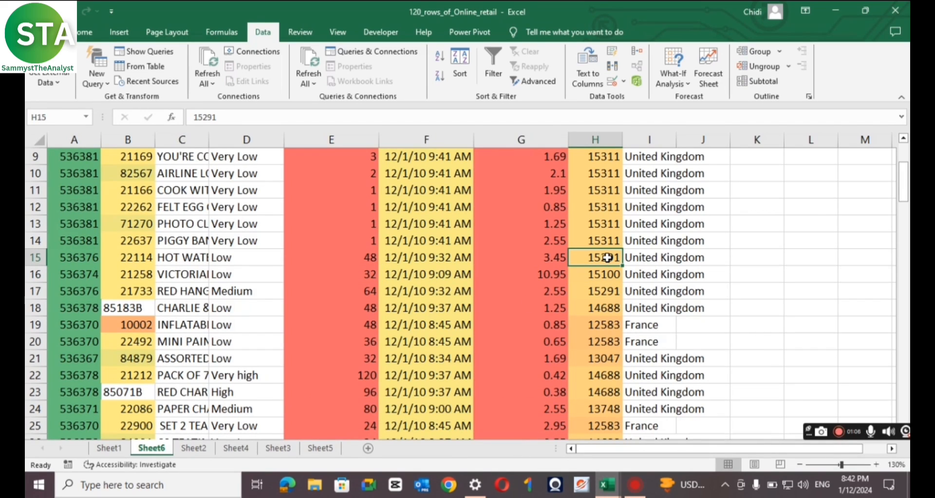
pyautogui.click(616, 290)
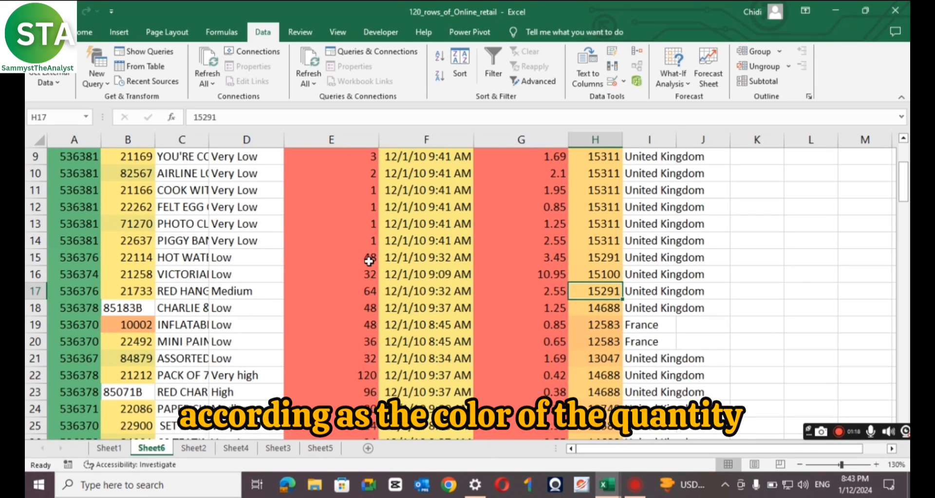
pyautogui.click(367, 292)
pyautogui.click(370, 272)
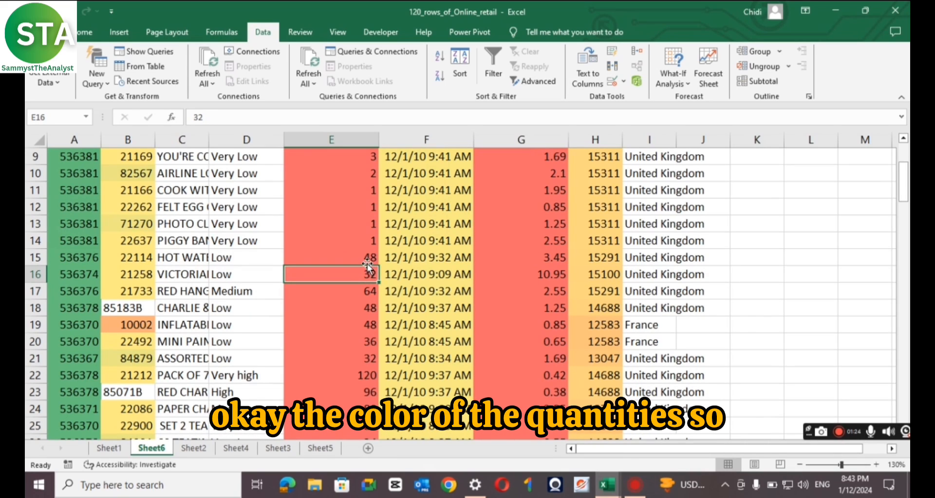
pyautogui.click(364, 260)
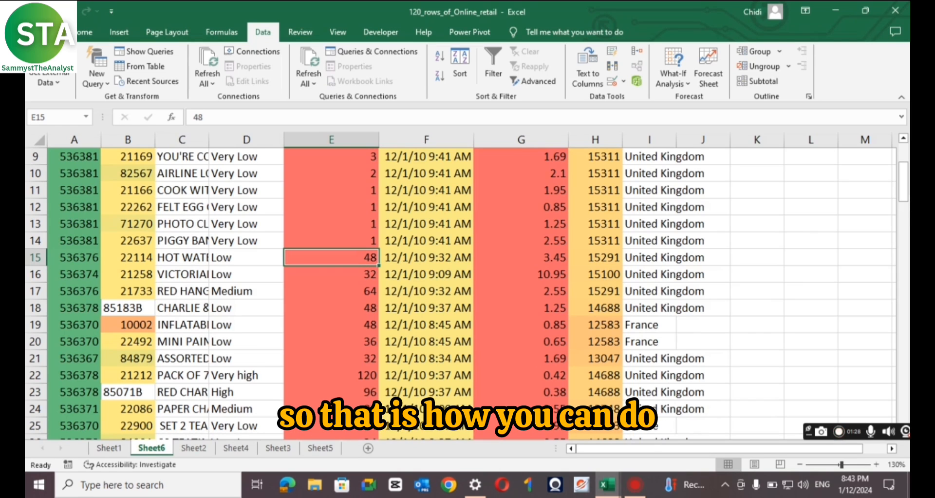
pyautogui.moveTo(903, 197); pyautogui.dragTo(904, 172)
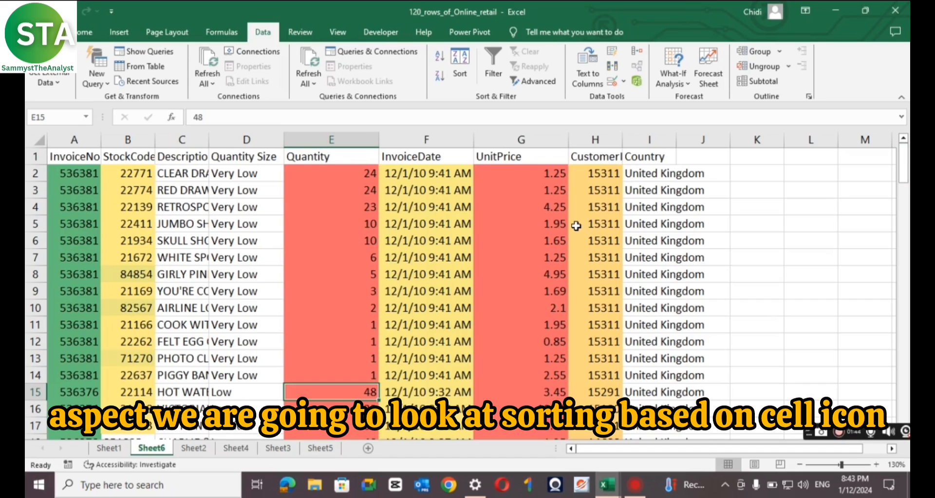